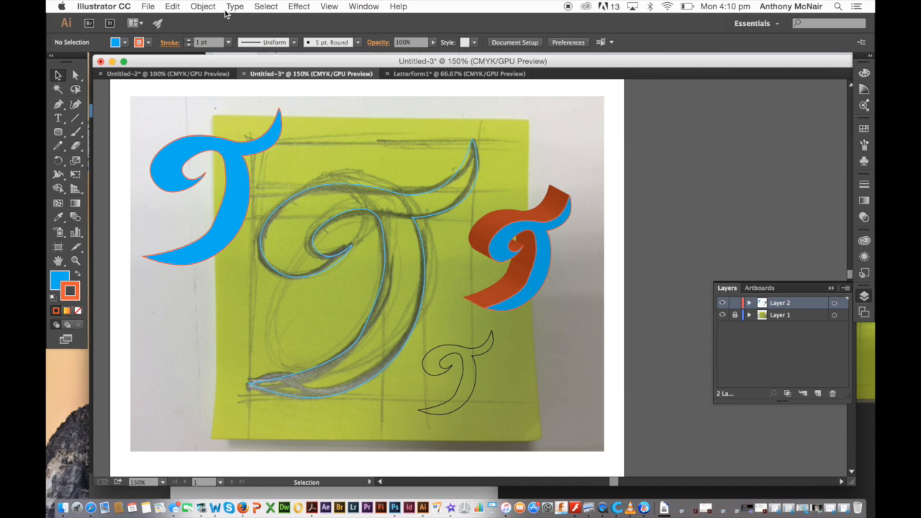
Create a new portrait A4 document named "letterform 2"
{"action": "left_click", "coordinate": [149, 6]}
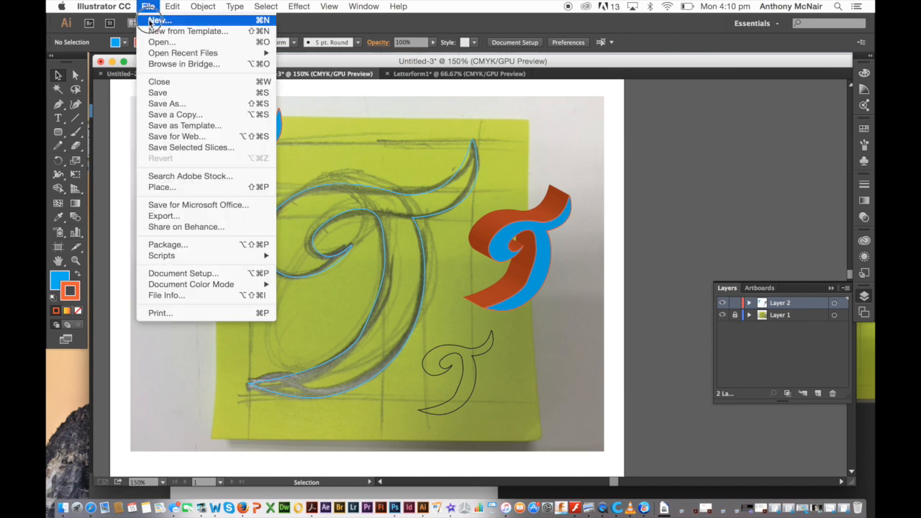
{"action": "left_click", "coordinate": [152, 22]}
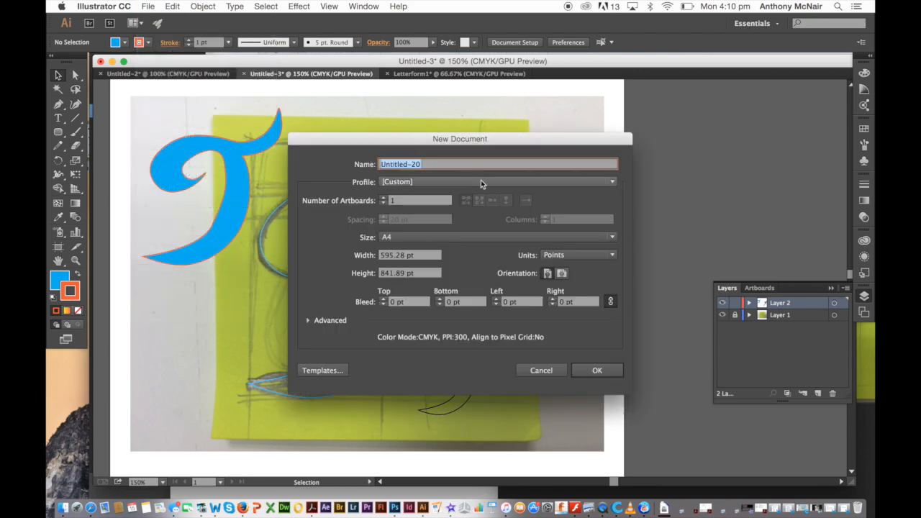
{"action": "type", "text": "lette"}
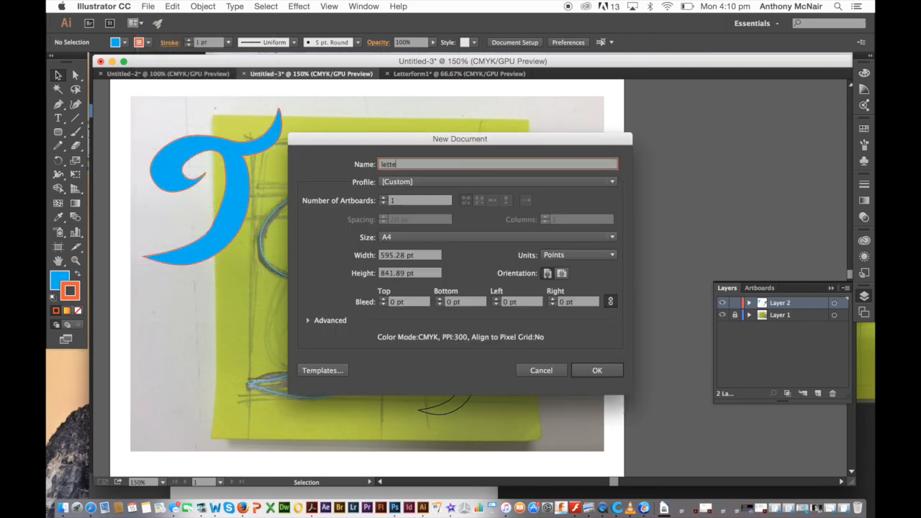
{"action": "type", "text": "rform2"}
{"action": "left_click", "coordinate": [597, 370]}
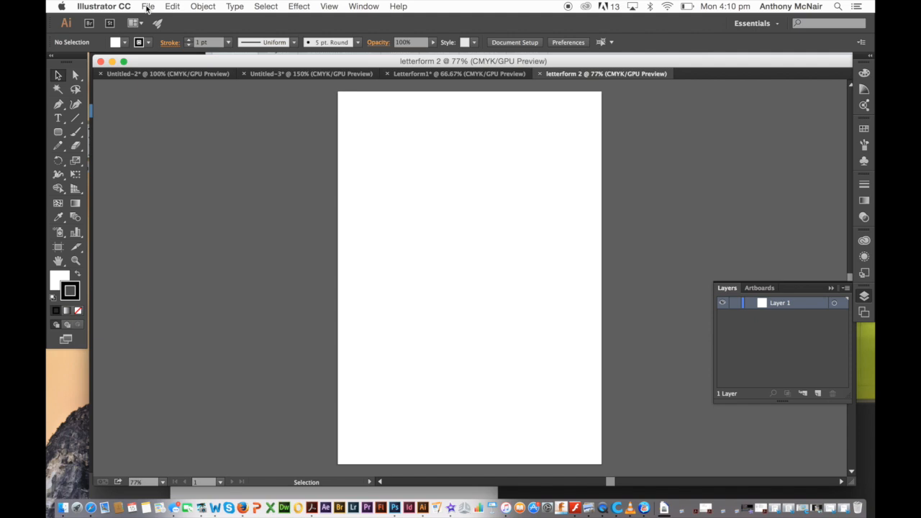
Place the linked image IMG_2832.JPG from the Letterforms folder near the artboard's upper-left corner
{"action": "left_click", "coordinate": [147, 7]}
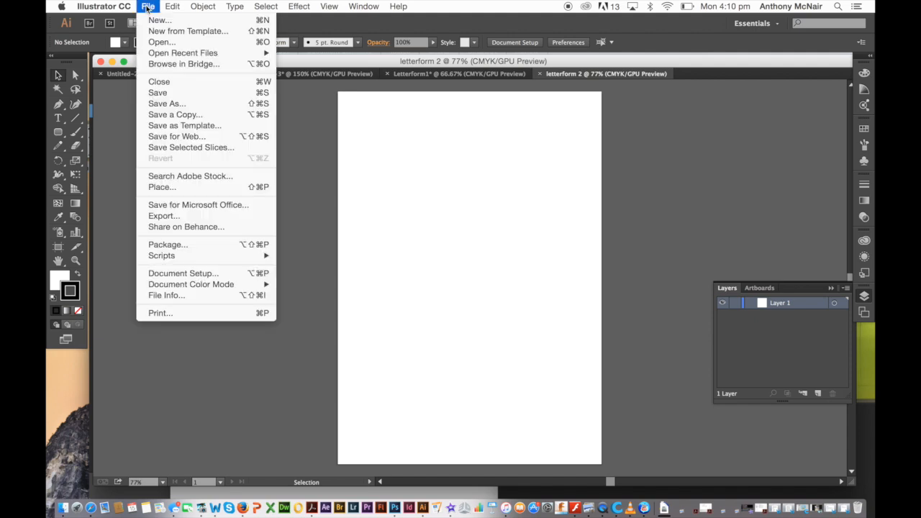
{"action": "left_click", "coordinate": [185, 188]}
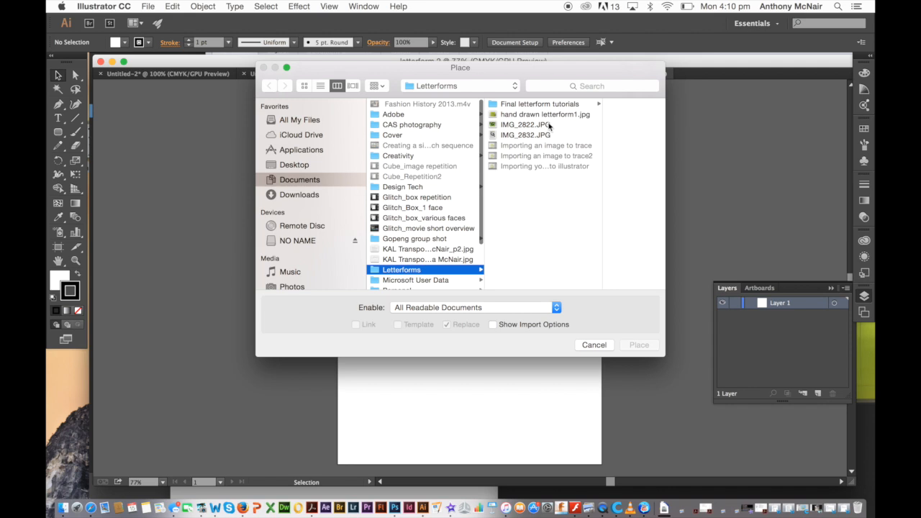
{"action": "left_click", "coordinate": [525, 135]}
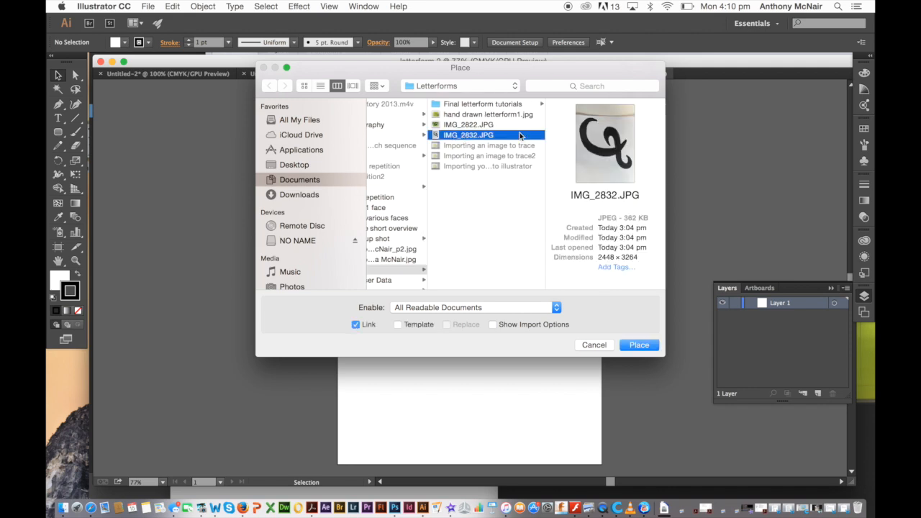
{"action": "left_click", "coordinate": [639, 345]}
{"action": "left_click", "coordinate": [349, 116]}
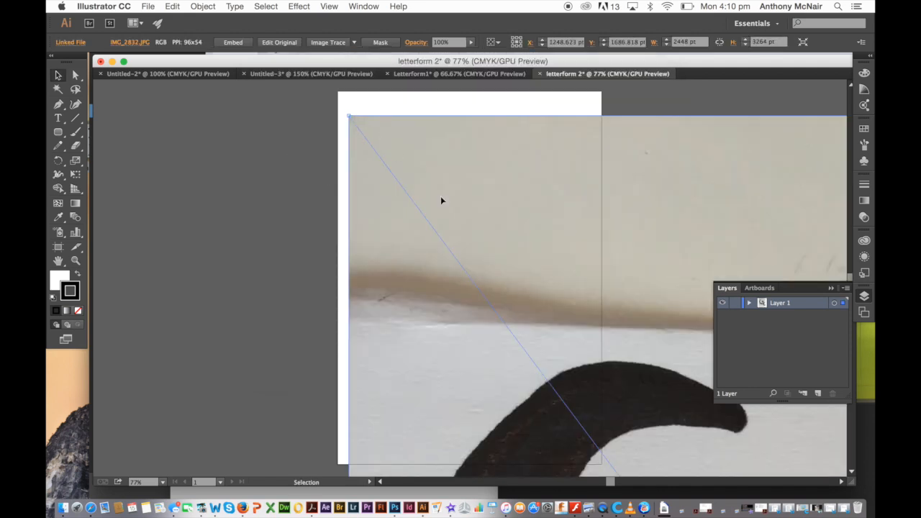
Scale the placed letter photo down proportionally to about 498 × 664 pt so it fits inside the artboard
{"action": "key", "text": "super+plus"}
{"action": "key", "text": "super+plus"}
{"action": "key", "text": "super+plus"}
{"action": "key", "text": "super+minus"}
{"action": "key", "text": "super+minus"}
{"action": "key", "text": "super+minus"}
{"action": "key", "text": "super+minus"}
{"action": "key", "text": "super+minus"}
{"action": "key", "text": "super+minus"}
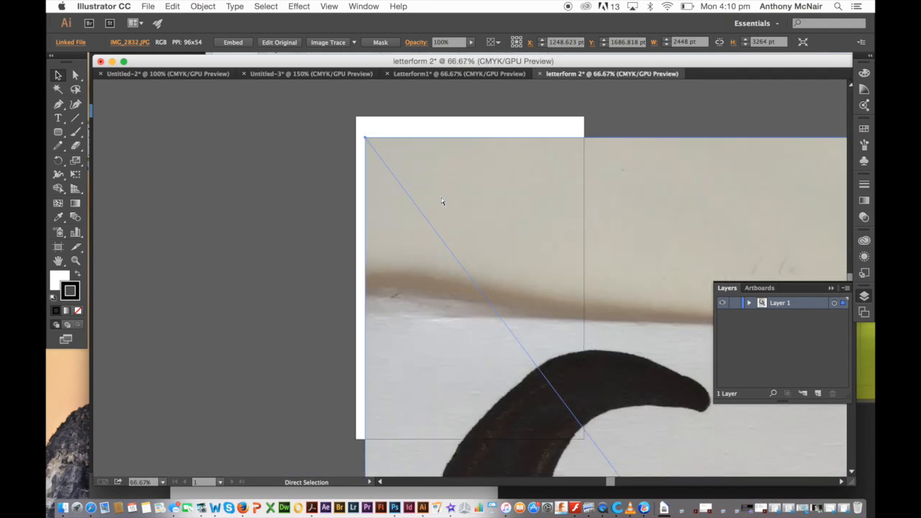
{"action": "key", "text": "super+minus"}
{"action": "key", "text": "super+minus"}
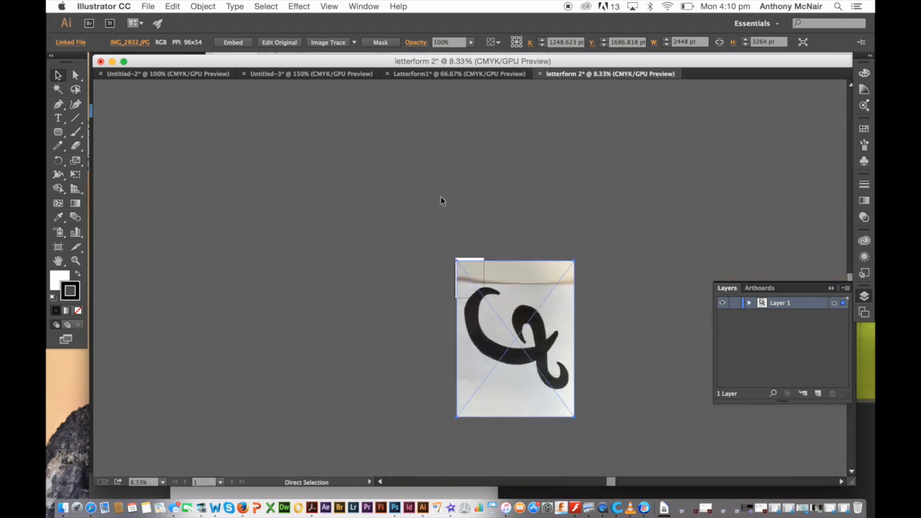
{"action": "left_click_drag", "start_coordinate": [574, 417], "coordinate": [483, 297]}
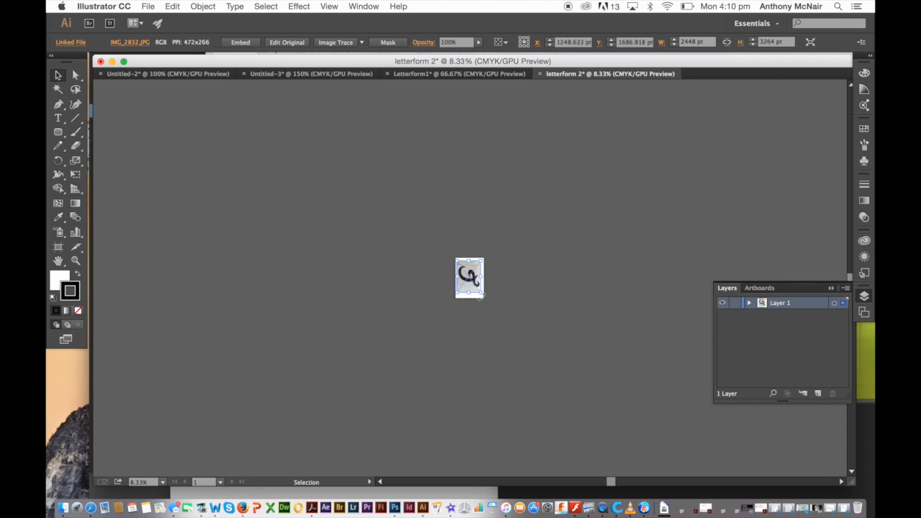
Rotate the letter photo by 90° so the letterform stands upright
{"action": "key", "text": "super+plus"}
{"action": "key", "text": "super+plus"}
{"action": "key", "text": "super+plus"}
{"action": "key", "text": "super+plus"}
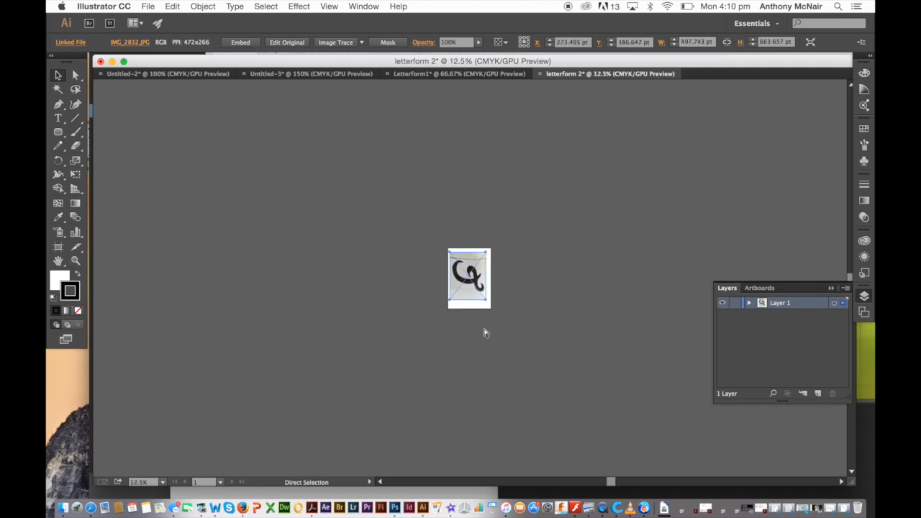
{"action": "key", "text": "super+plus"}
{"action": "key", "text": "super+plus"}
{"action": "key", "text": "super+plus"}
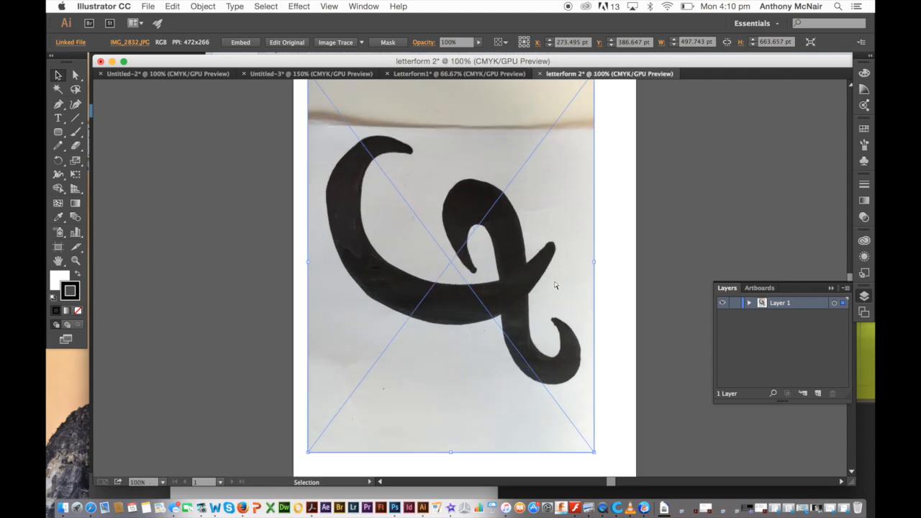
{"action": "key", "text": "super+minus"}
{"action": "left_click", "coordinate": [59, 160]}
{"action": "double_click", "coordinate": [60, 160]}
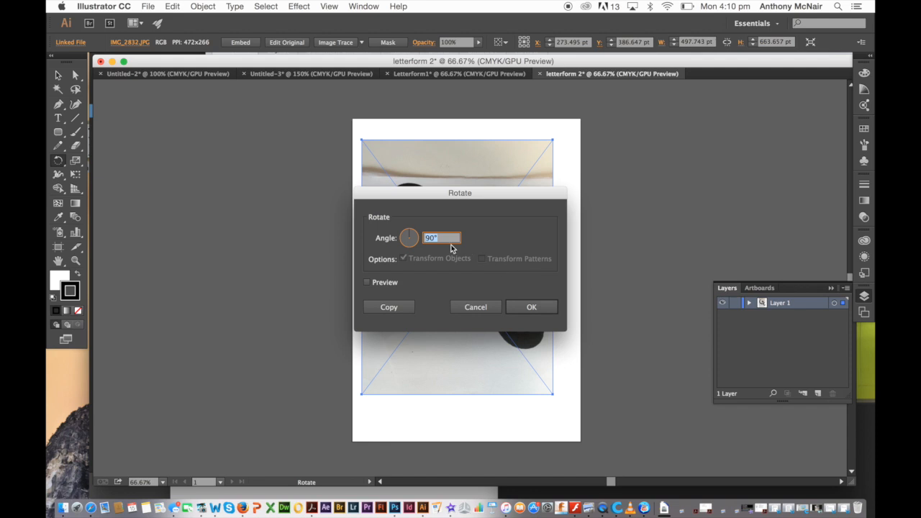
{"action": "left_click", "coordinate": [531, 307]}
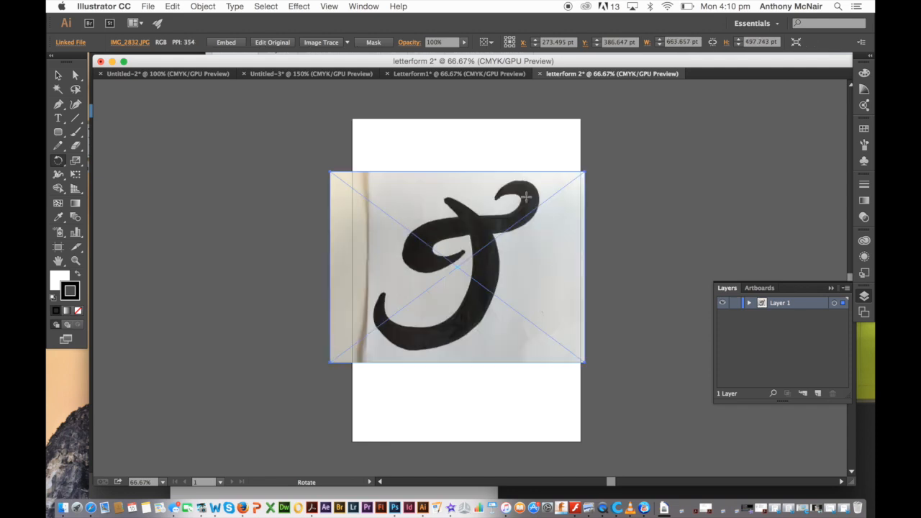
Scale the rotated photo down to about 500 × 375 pt and move it to the artboard's horizontal middle
{"action": "left_click", "coordinate": [58, 75]}
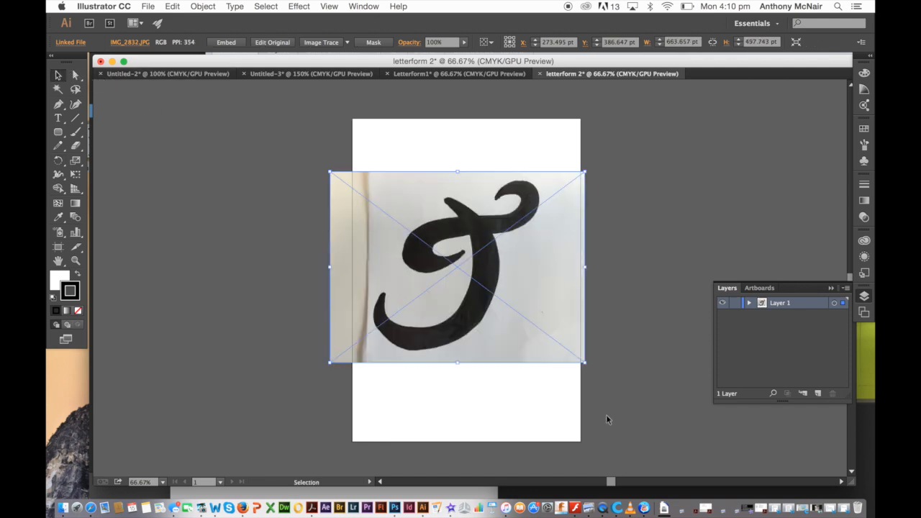
{"action": "left_click_drag", "start_coordinate": [583, 363], "coordinate": [522, 314]}
{"action": "left_click_drag", "start_coordinate": [429, 236], "coordinate": [470, 245]}
{"action": "left_click", "coordinate": [524, 359]}
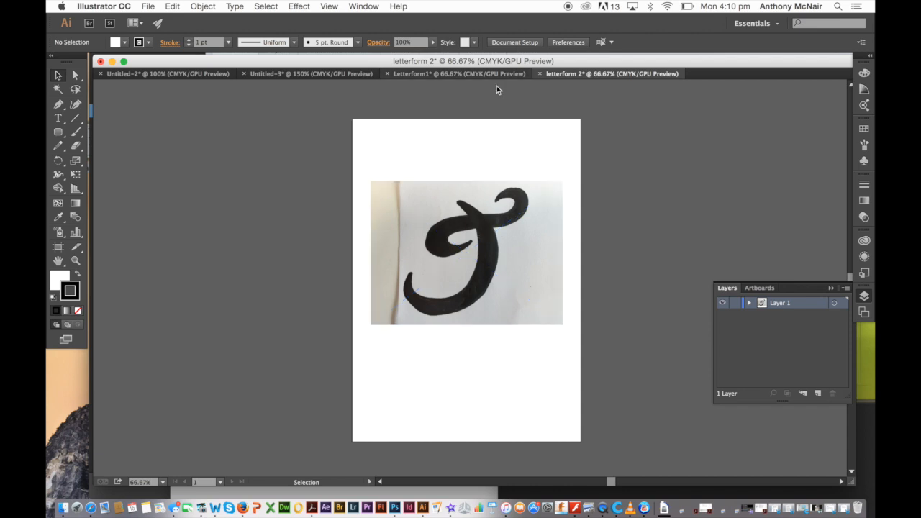
Convert the letter photo into vector paths with Image Trace's Make and Expand, accepting the large-image tracing
{"action": "left_click", "coordinate": [469, 214]}
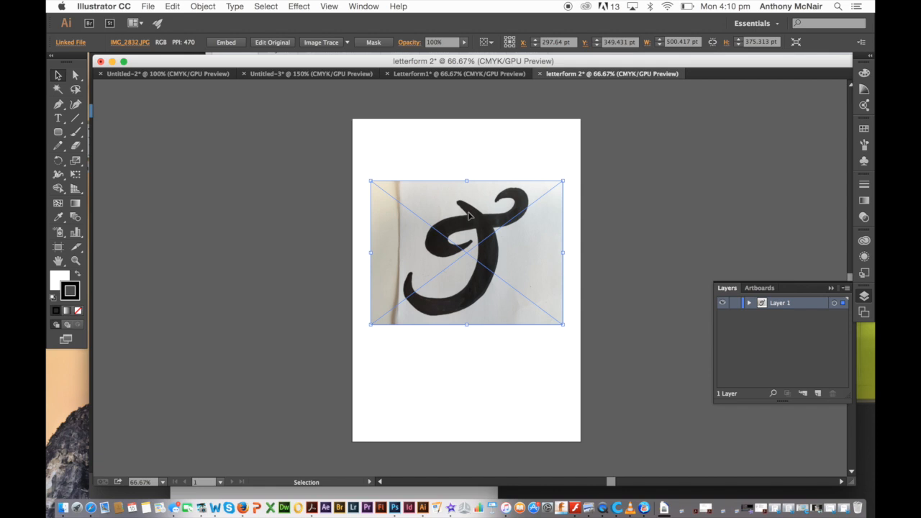
{"action": "left_click", "coordinate": [204, 6]}
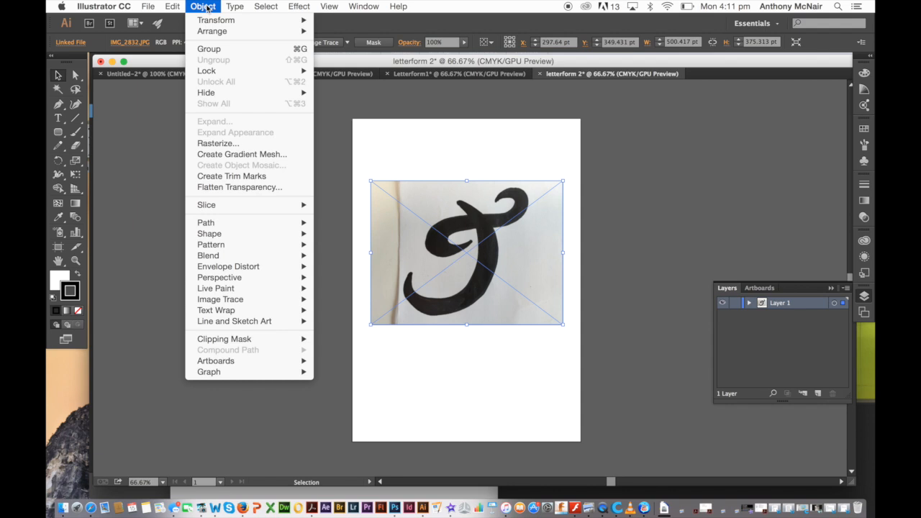
{"action": "mouse_move", "coordinate": [222, 290]}
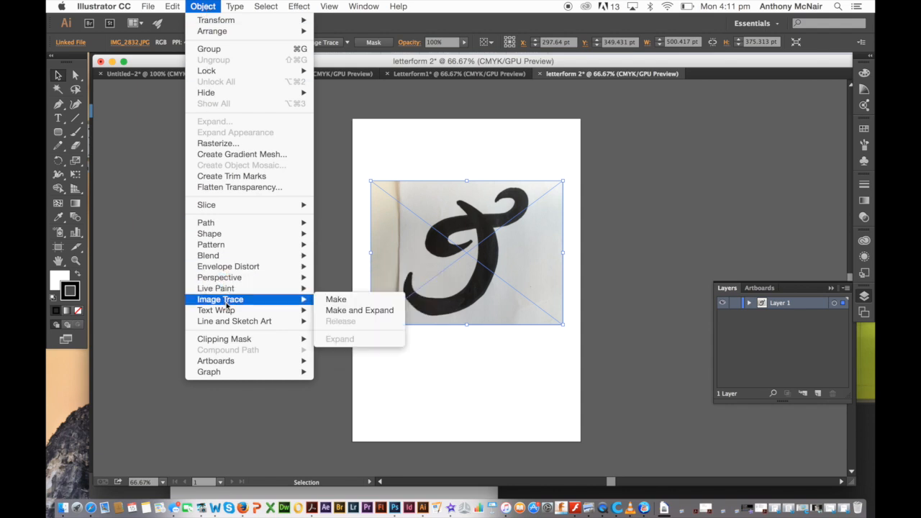
{"action": "left_click", "coordinate": [365, 313]}
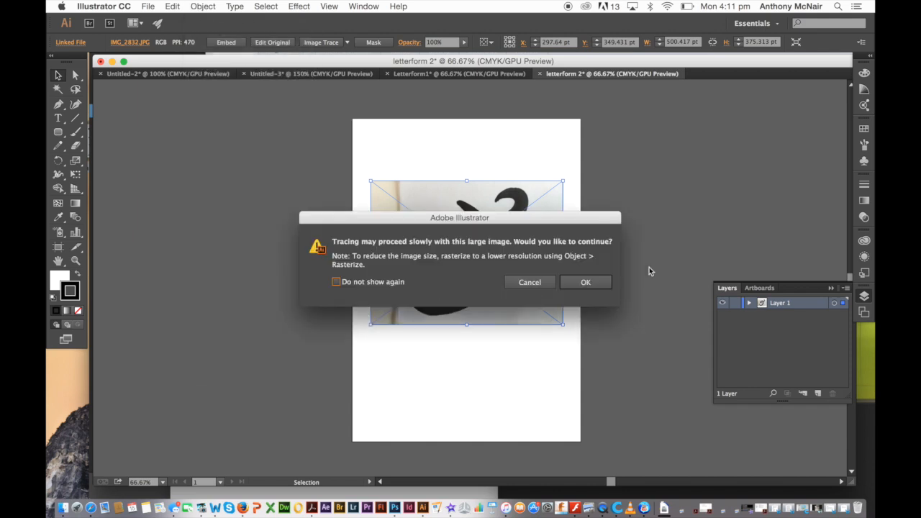
{"action": "mouse_move", "coordinate": [551, 221]}
{"action": "left_mouse_down"}
{"action": "mouse_move", "coordinate": [561, 97]}
{"action": "mouse_move", "coordinate": [544, 98]}
{"action": "left_mouse_up"}
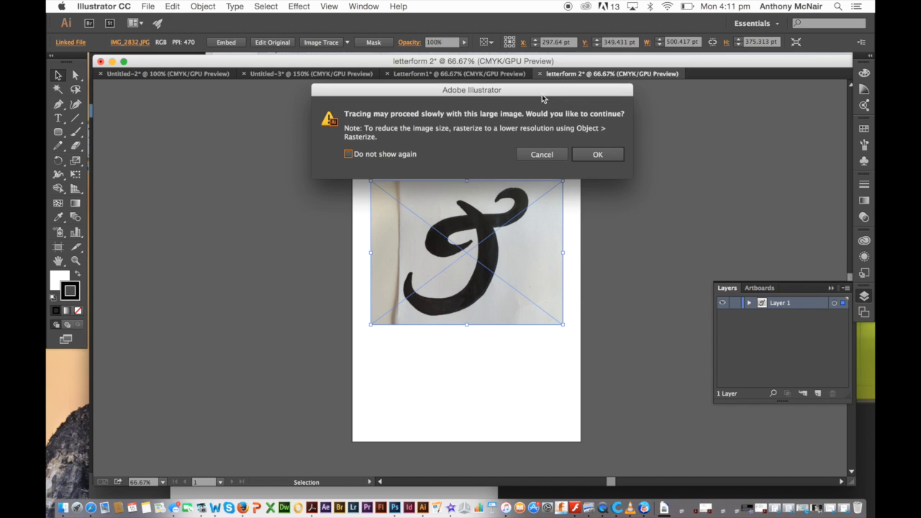
{"action": "left_click", "coordinate": [596, 157]}
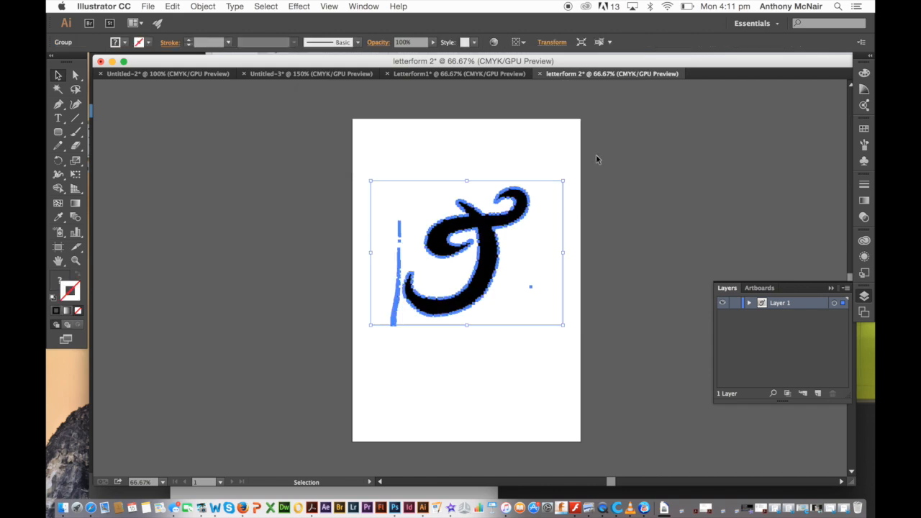
Delete the stray vertical line fragments traced beside the letterform, directly selecting only their anchor points
{"action": "left_click", "coordinate": [76, 261]}
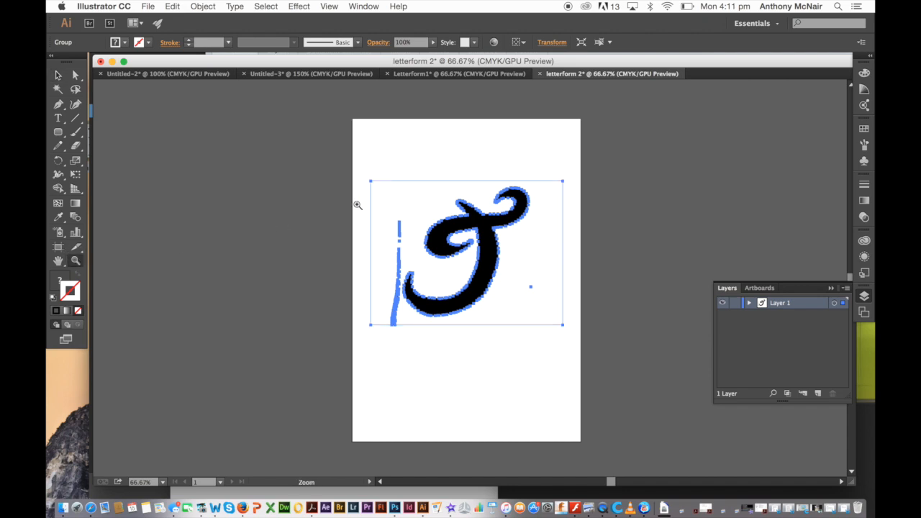
{"action": "left_click_drag", "start_coordinate": [359, 172], "coordinate": [497, 304]}
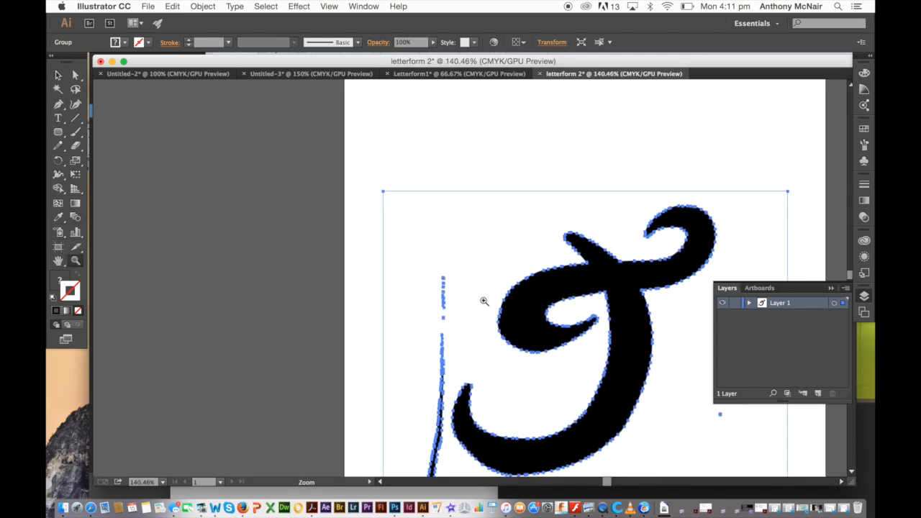
{"action": "scroll", "coordinate": [483, 300], "scroll_direction": "down", "scroll_amount": 3}
{"action": "scroll", "coordinate": [483, 301], "scroll_direction": "right", "scroll_amount": 4}
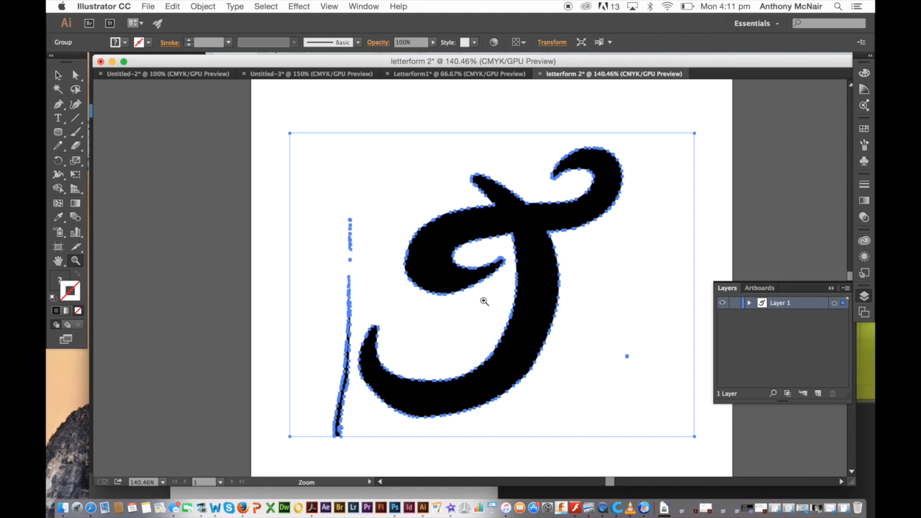
{"action": "left_click", "coordinate": [59, 75]}
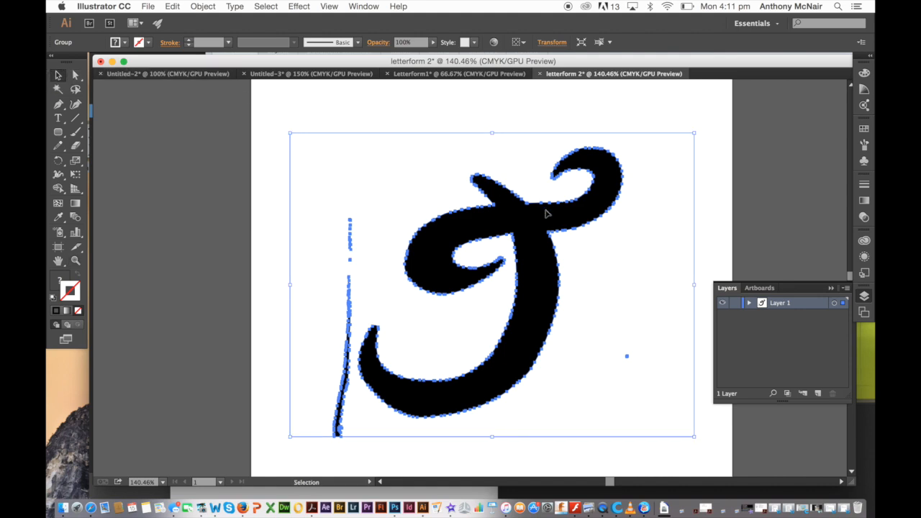
{"action": "left_click", "coordinate": [423, 99]}
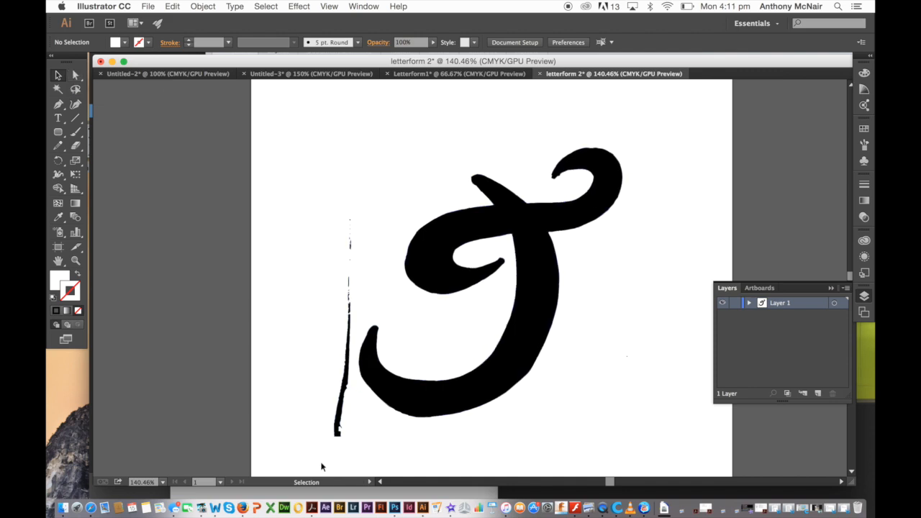
{"action": "mouse_move", "coordinate": [316, 454]}
{"action": "left_mouse_down"}
{"action": "mouse_move", "coordinate": [353, 328]}
{"action": "mouse_move", "coordinate": [353, 205]}
{"action": "left_mouse_up"}
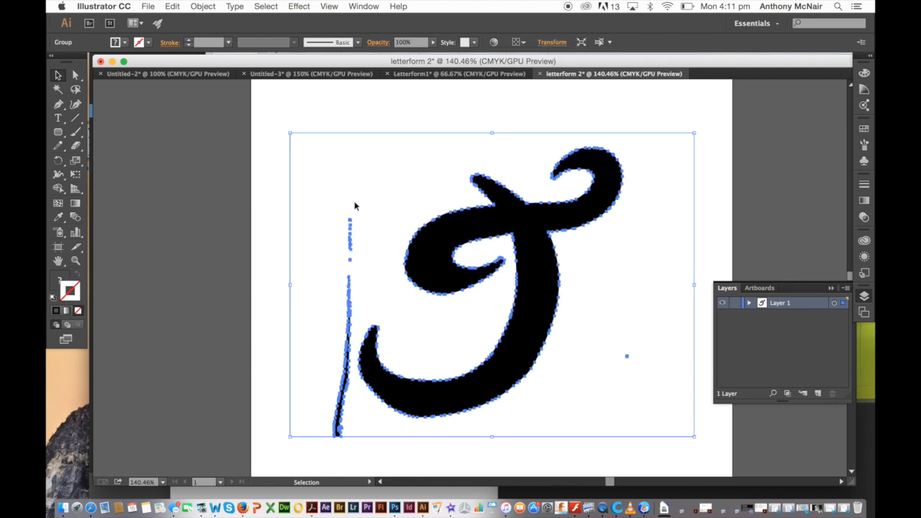
{"action": "left_click", "coordinate": [75, 74]}
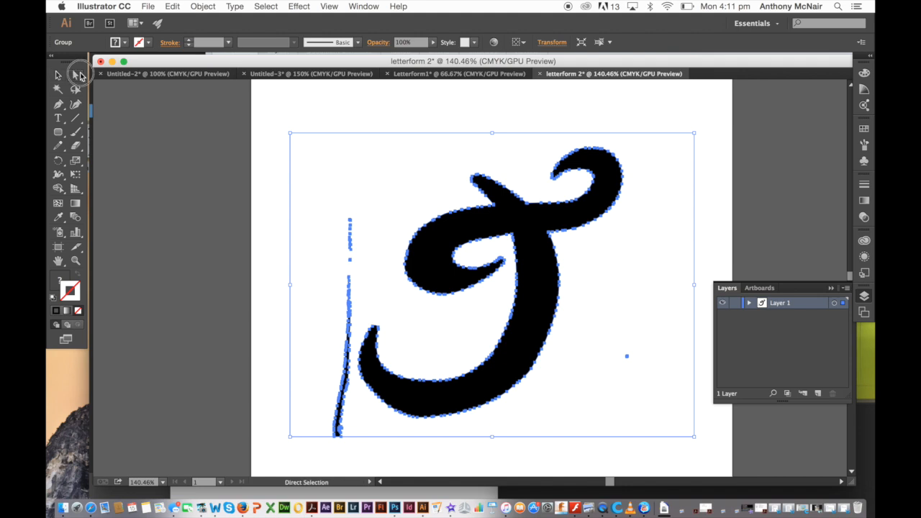
{"action": "left_click_drag", "start_coordinate": [317, 457], "coordinate": [355, 193]}
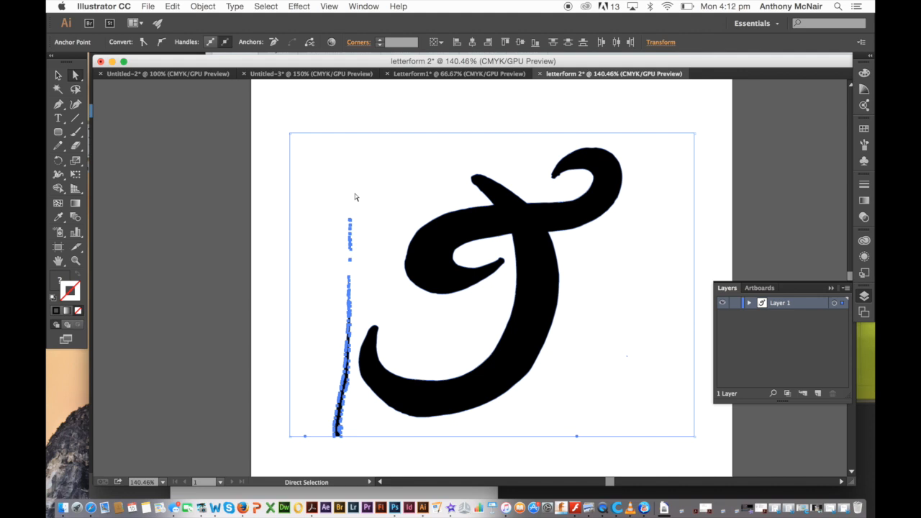
{"action": "key", "text": "Delete"}
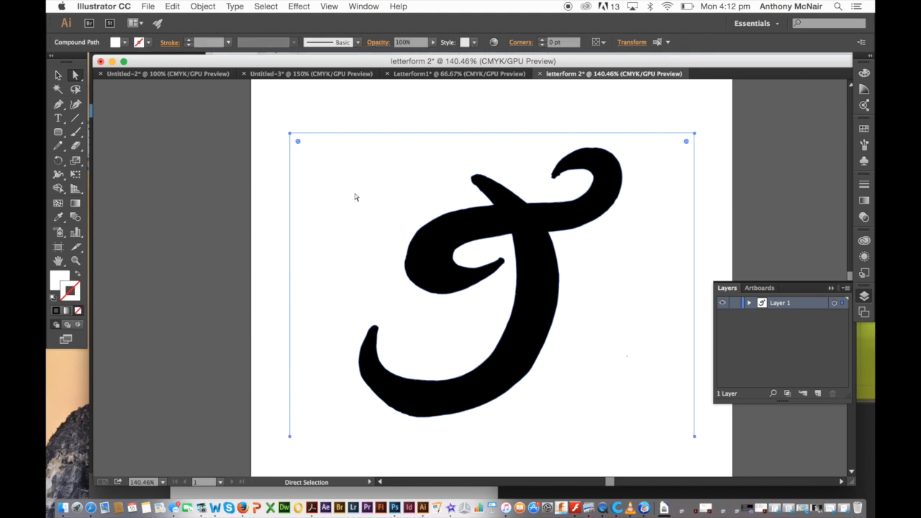
Select the black letter path to inspect its anchor points and handles, and deselect it
{"action": "left_click", "coordinate": [453, 119]}
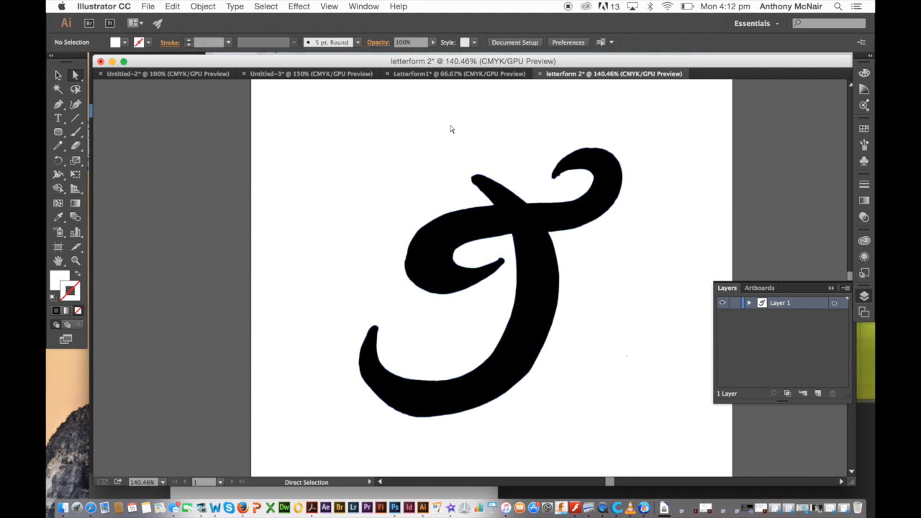
{"action": "left_click", "coordinate": [516, 219]}
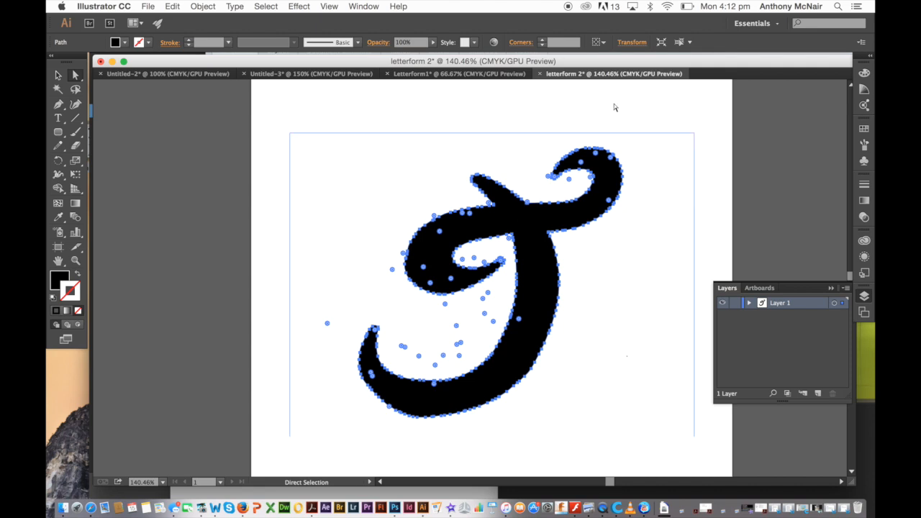
{"action": "left_click", "coordinate": [595, 113]}
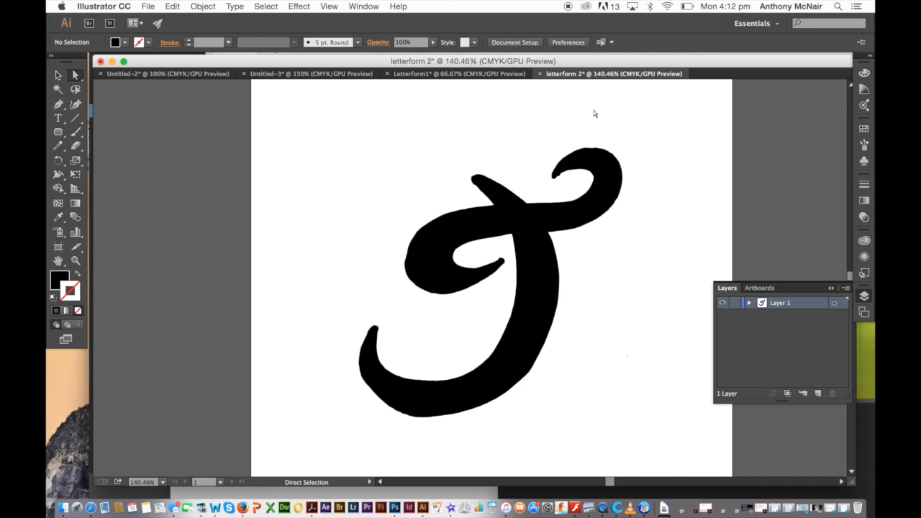
Simplify the whole black letter path with 50% curve precision and a 0° angle threshold
{"action": "left_click", "coordinate": [512, 213]}
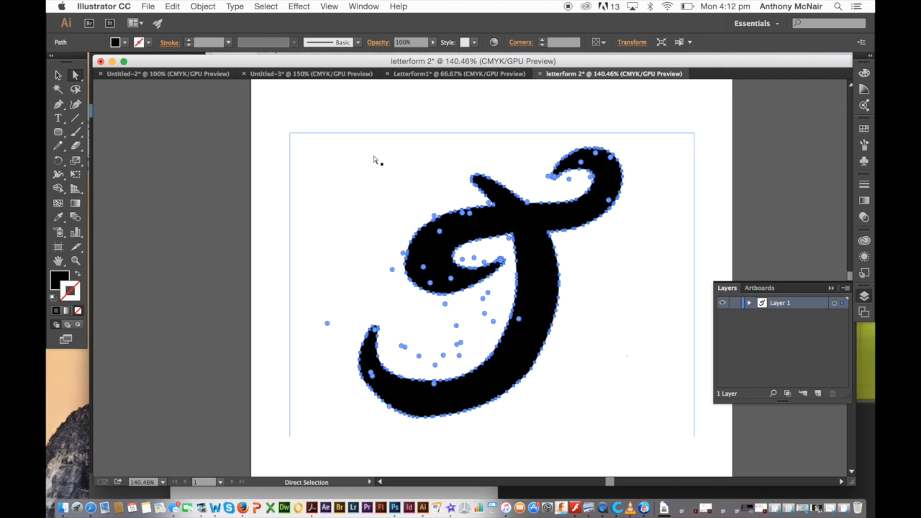
{"action": "left_click", "coordinate": [57, 75]}
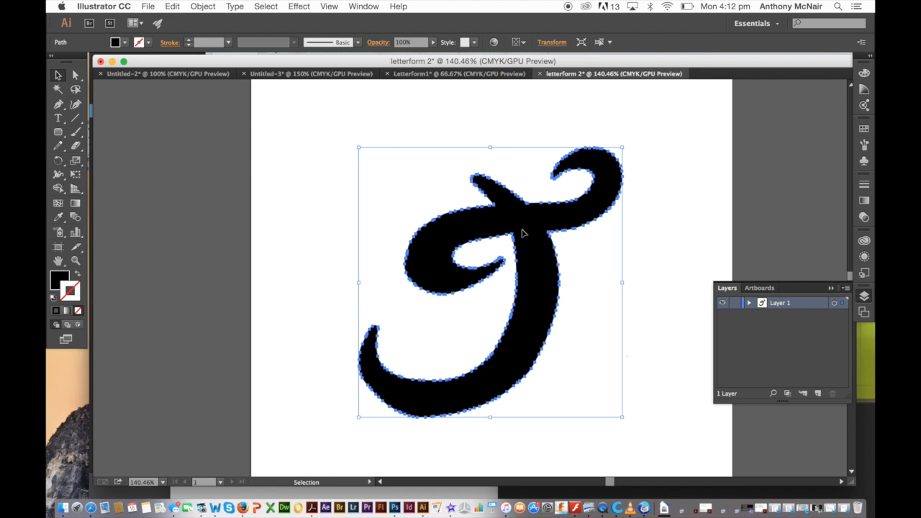
{"action": "left_click", "coordinate": [202, 7]}
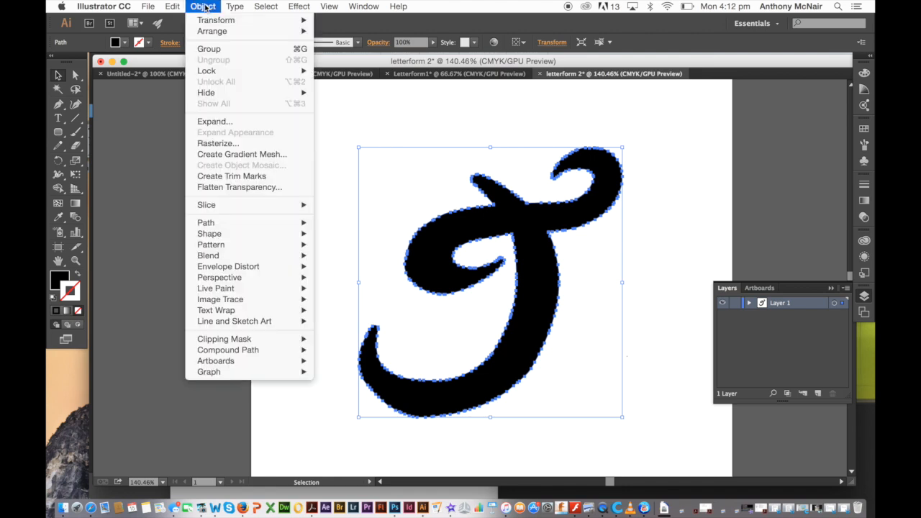
{"action": "mouse_move", "coordinate": [235, 226]}
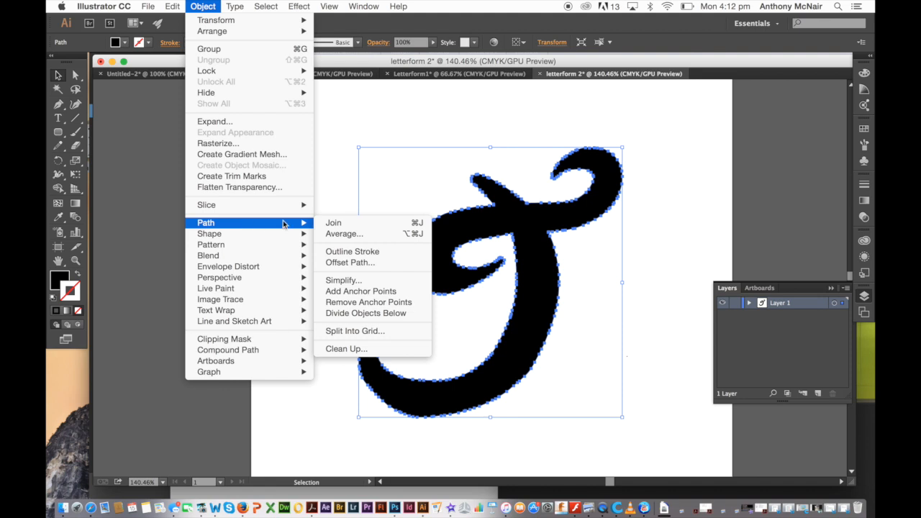
{"action": "left_click", "coordinate": [338, 280]}
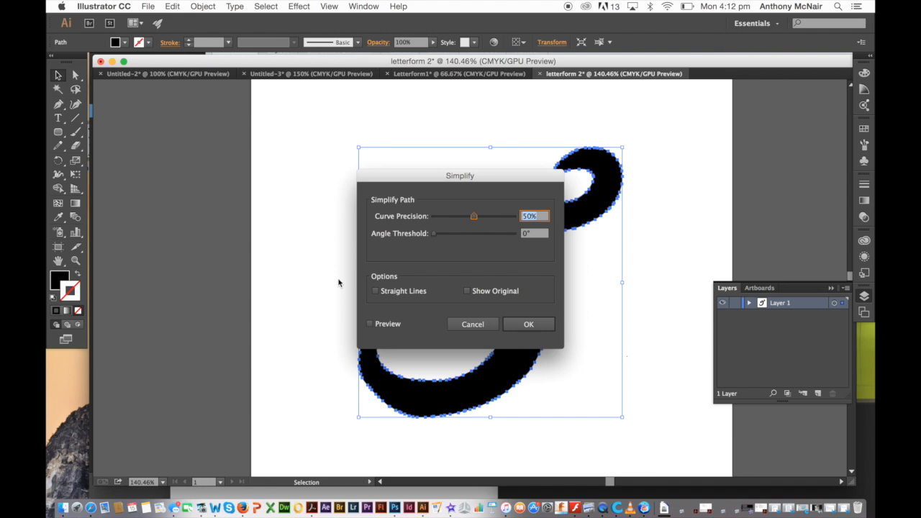
{"action": "left_click", "coordinate": [543, 324]}
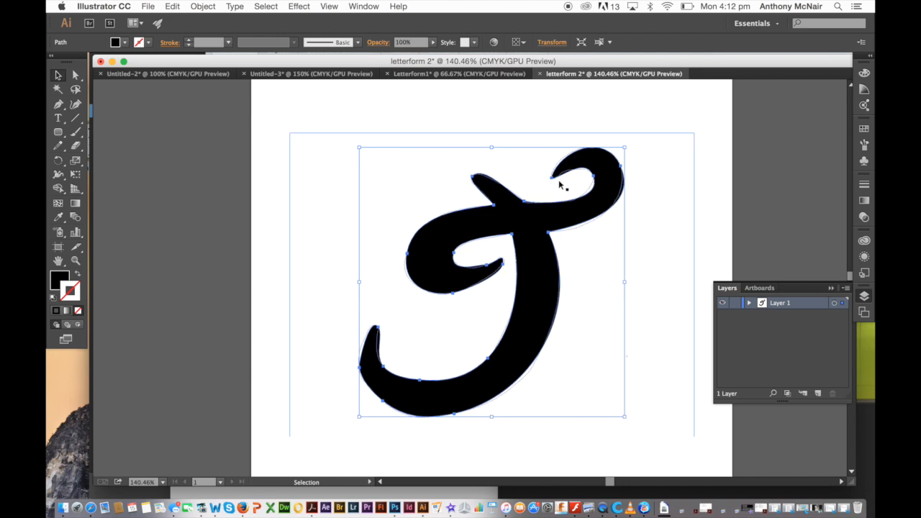
Select the letterform artwork to compare its simplified outline with the surrounding traced shape, and deselect everything
{"action": "left_click", "coordinate": [664, 120]}
{"action": "left_click", "coordinate": [617, 185]}
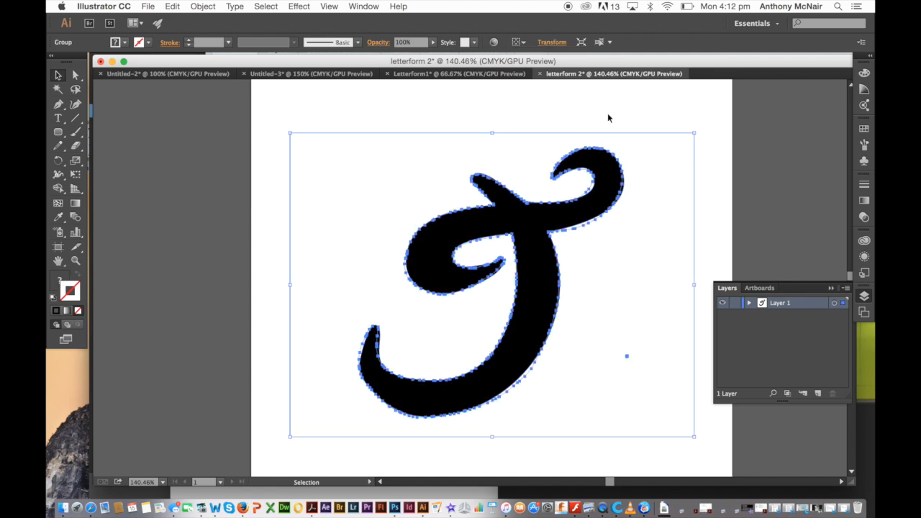
{"action": "left_click", "coordinate": [479, 98]}
{"action": "left_click", "coordinate": [524, 233]}
{"action": "left_click", "coordinate": [403, 123]}
{"action": "left_click", "coordinate": [507, 348]}
{"action": "left_click", "coordinate": [367, 100]}
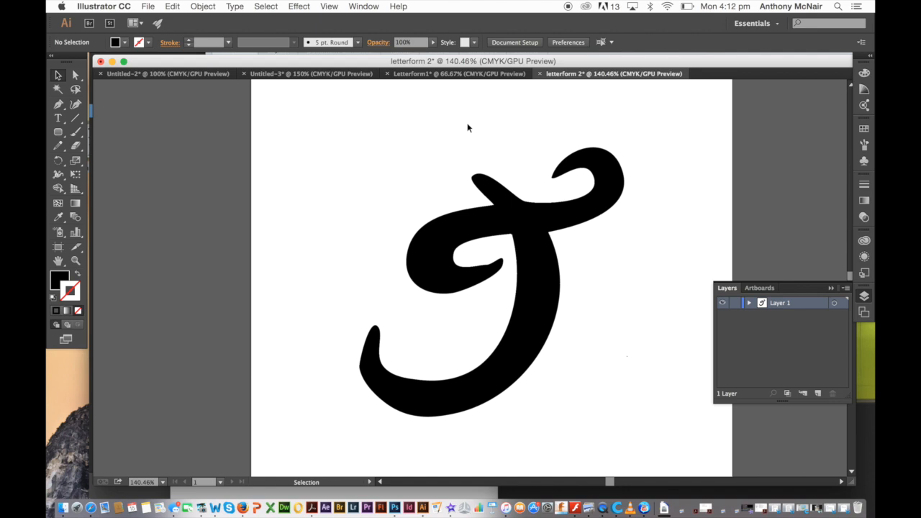
{"action": "left_click", "coordinate": [203, 6]}
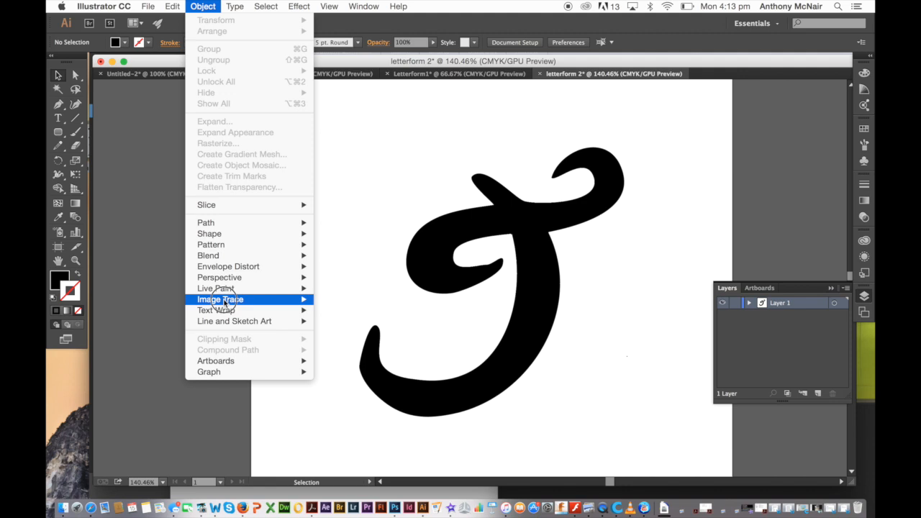
{"action": "left_click", "coordinate": [203, 6]}
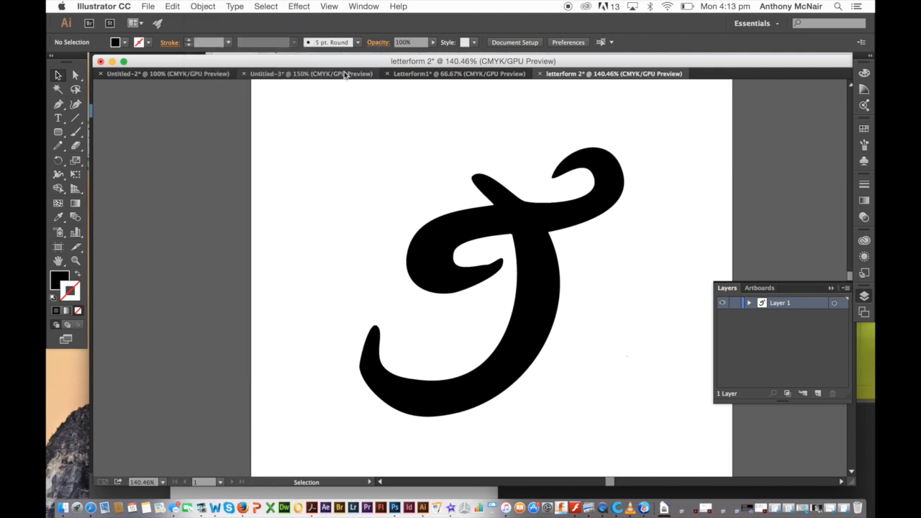